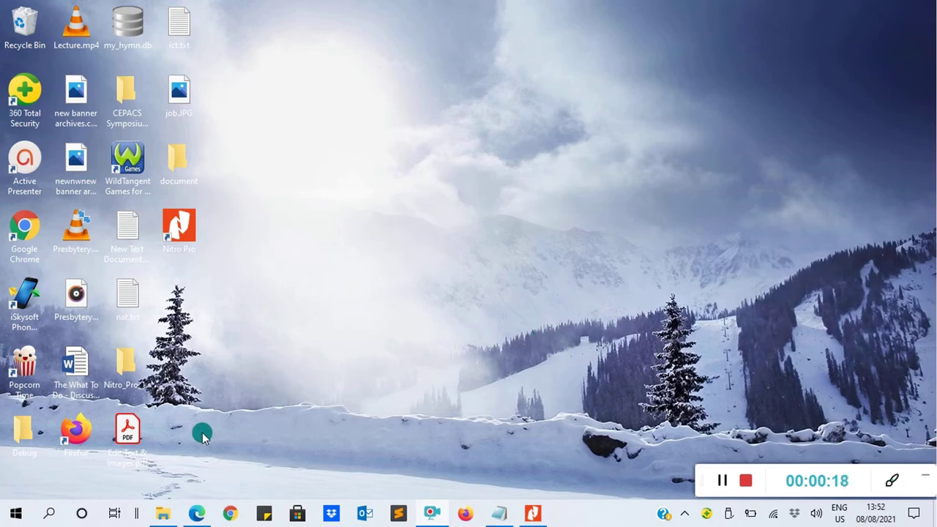
Search Windows for Nitro Pro and switch to its already open window.
{"action": "left_click", "coordinate": [50, 513]}
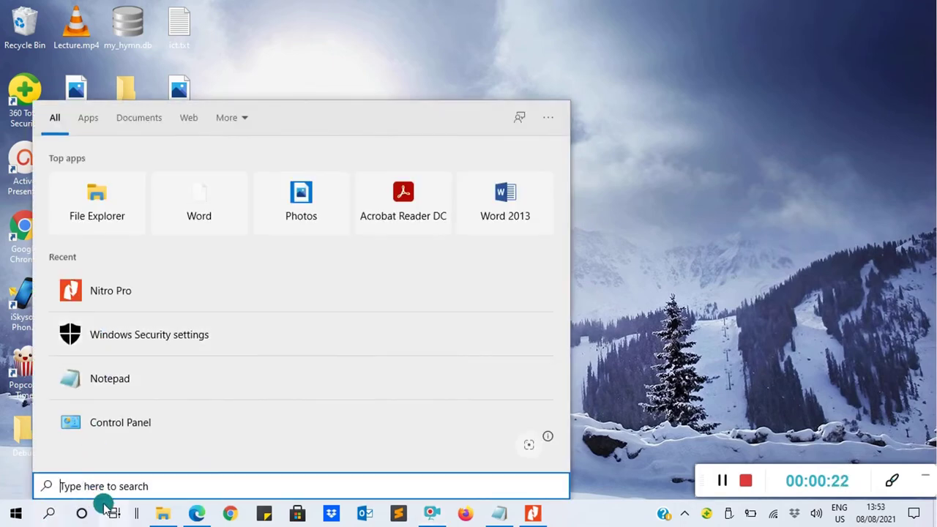
{"action": "type", "text": "nitr"}
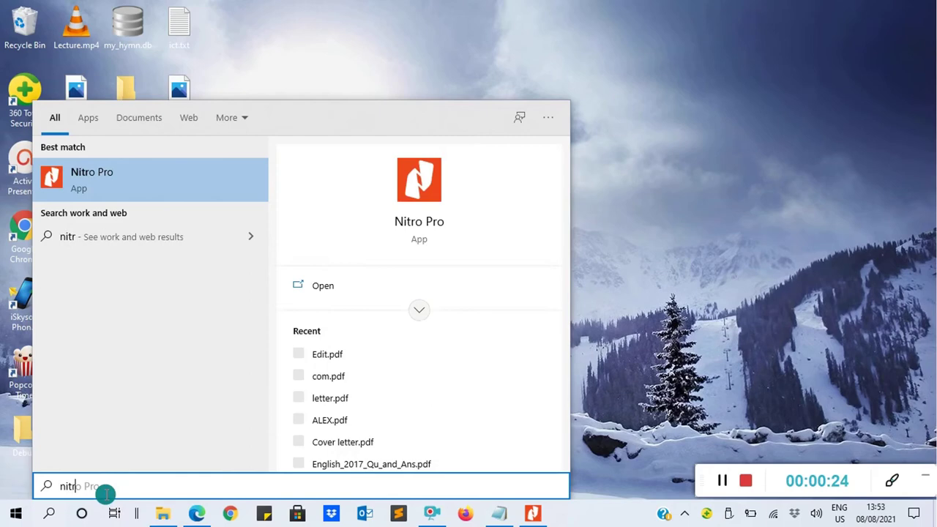
{"action": "left_click", "coordinate": [688, 224]}
{"action": "left_click", "coordinate": [537, 514]}
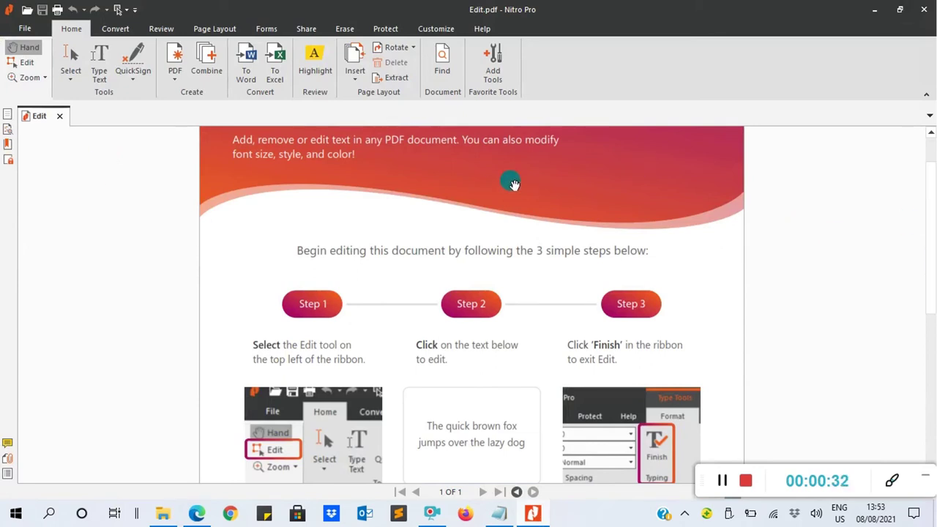
Open letter.pdf from the Alex folder on the NIGHTINGALE (J:) drive.
{"action": "left_click_drag", "start_coordinate": [930, 236], "coordinate": [927, 169]}
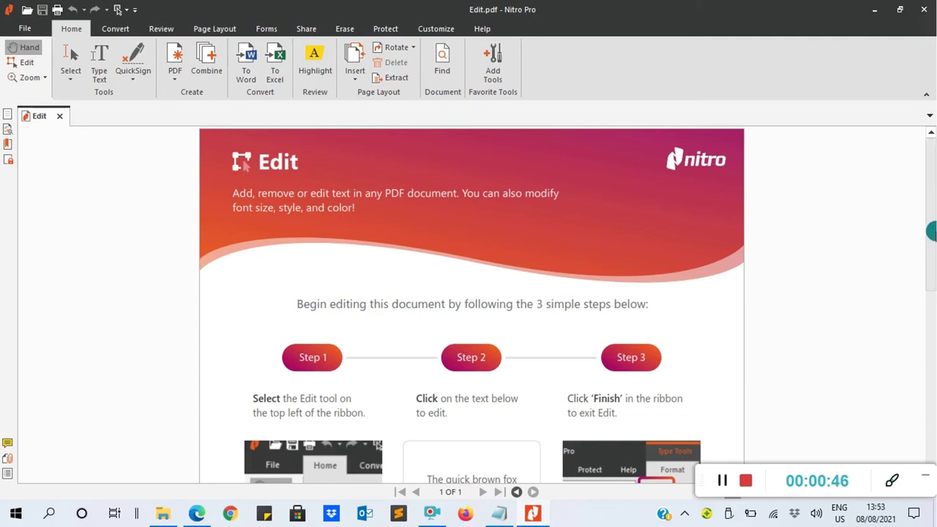
{"action": "scroll", "coordinate": [689, 300], "scroll_direction": "down", "scroll_amount": 3}
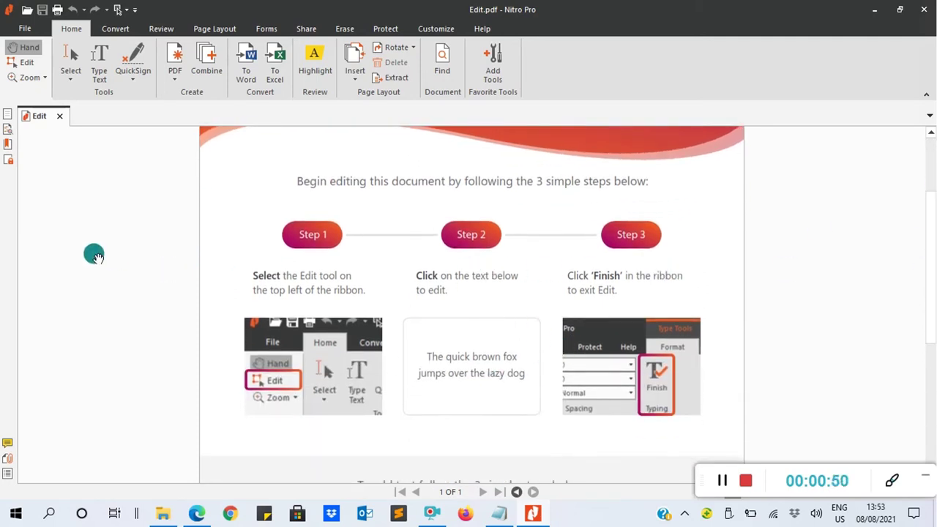
{"action": "left_click", "coordinate": [25, 29]}
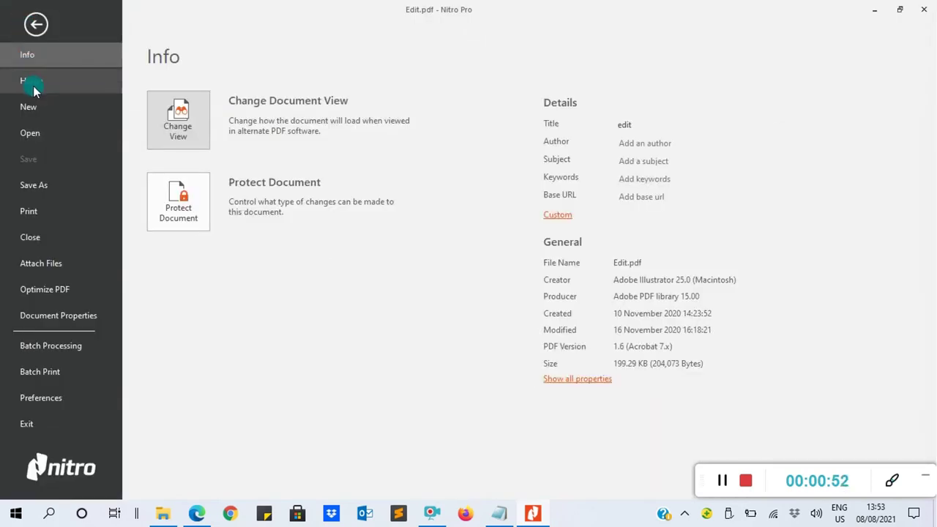
{"action": "left_click", "coordinate": [37, 134]}
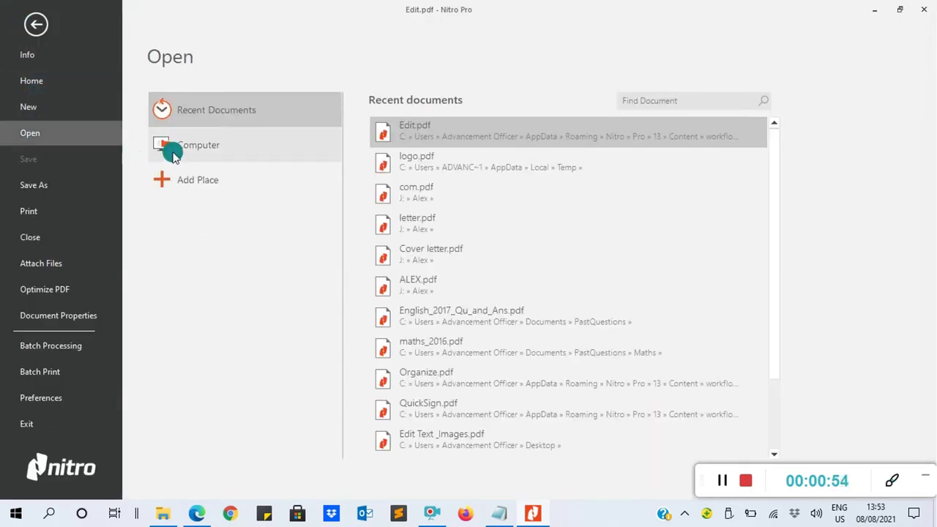
{"action": "left_click", "coordinate": [179, 148]}
{"action": "left_click", "coordinate": [383, 407]}
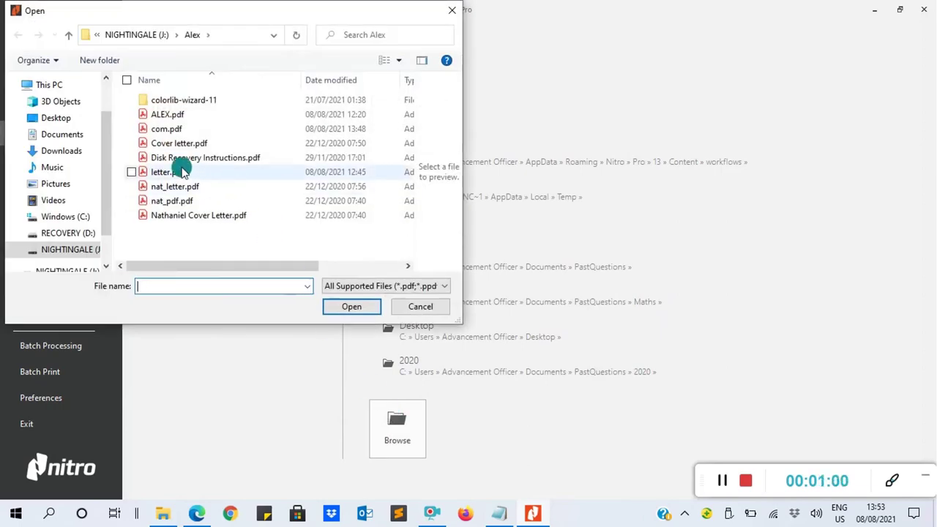
{"action": "left_click", "coordinate": [172, 171]}
{"action": "left_click", "coordinate": [352, 306]}
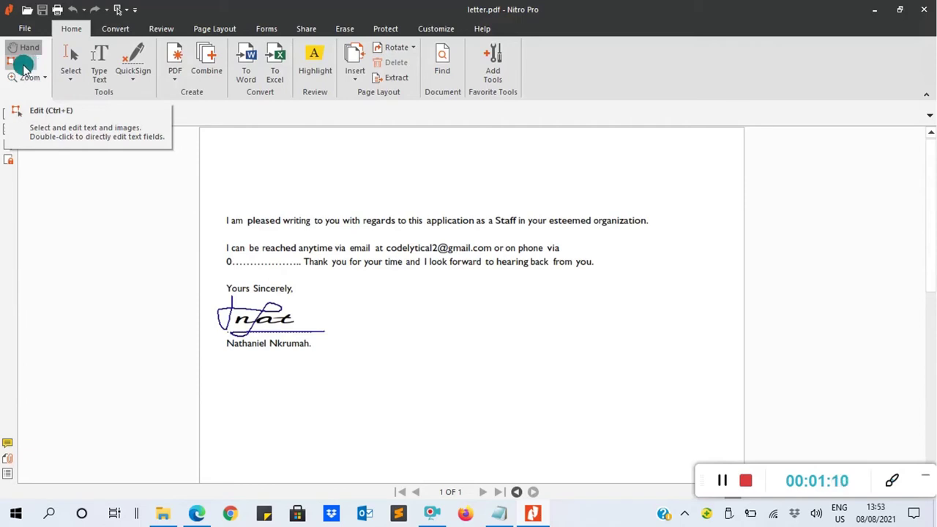
Edit the letter's first paragraph by inserting the word "well" before "pleased".
{"action": "left_click", "coordinate": [24, 65]}
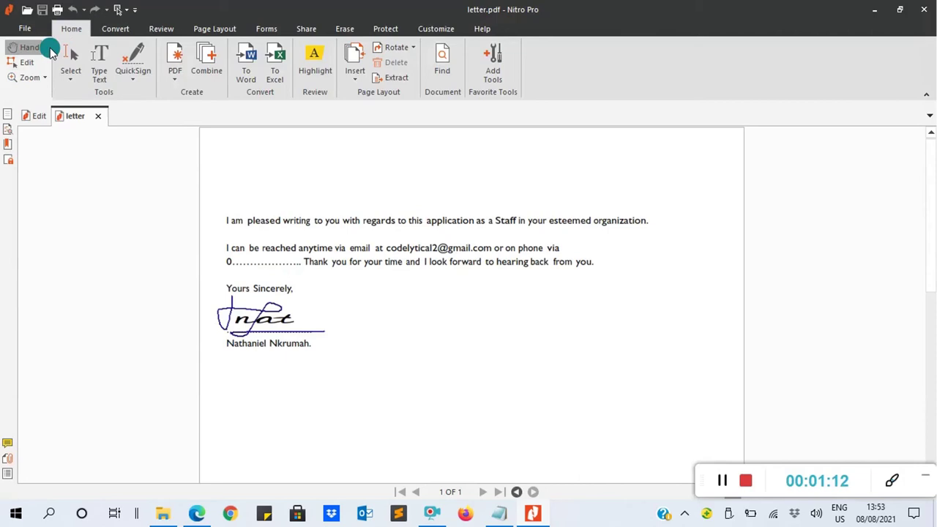
{"action": "left_click", "coordinate": [25, 66]}
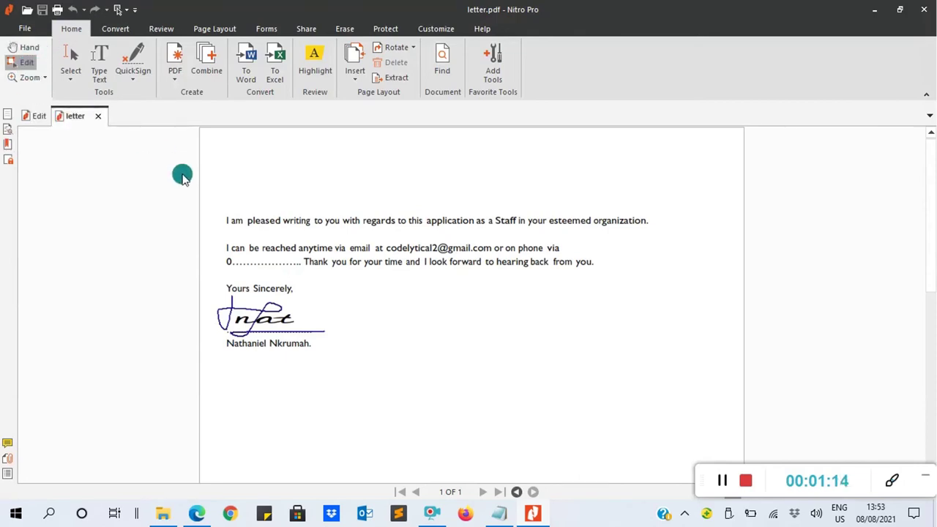
{"action": "left_click", "coordinate": [243, 220]}
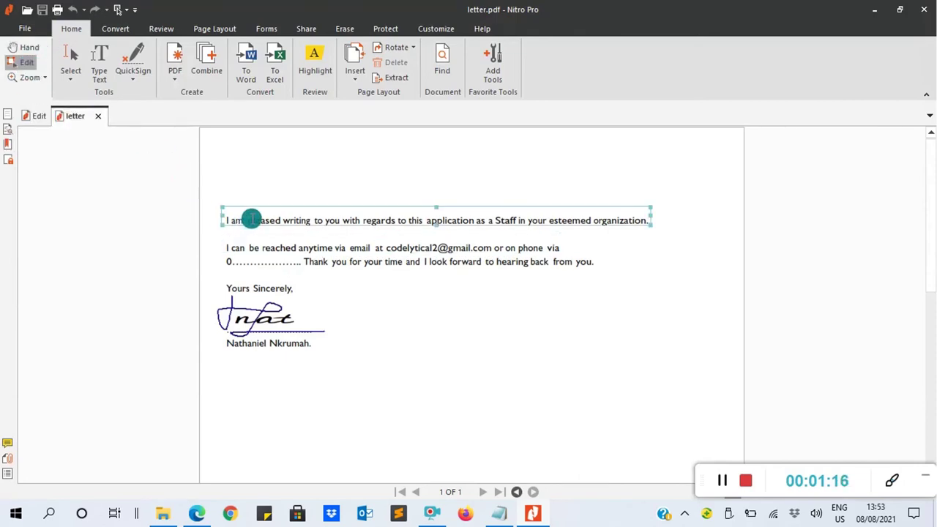
{"action": "left_click", "coordinate": [251, 219]}
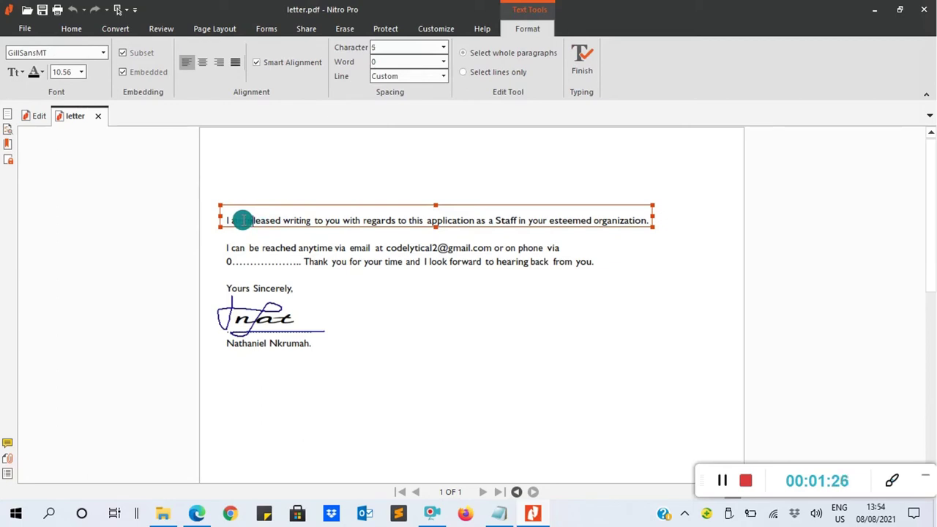
{"action": "type", "text": "am "}
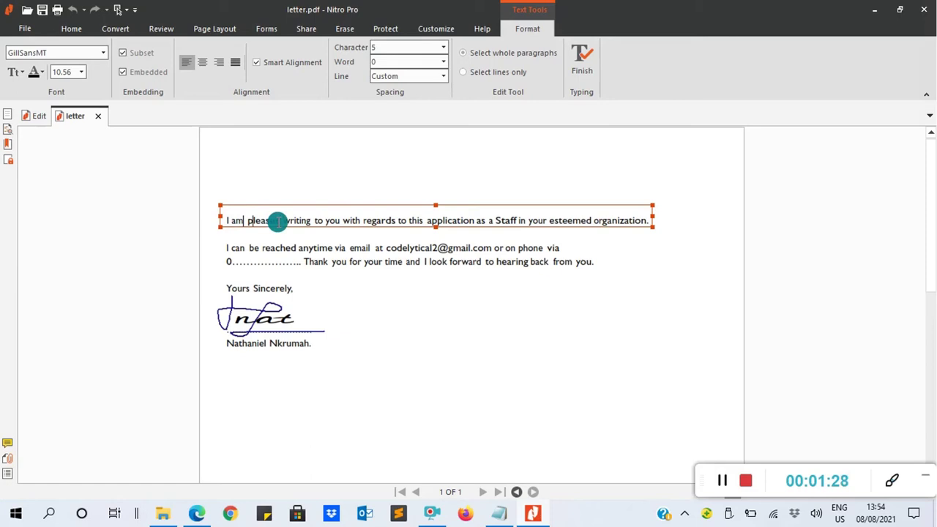
{"action": "type", "text": "v"}
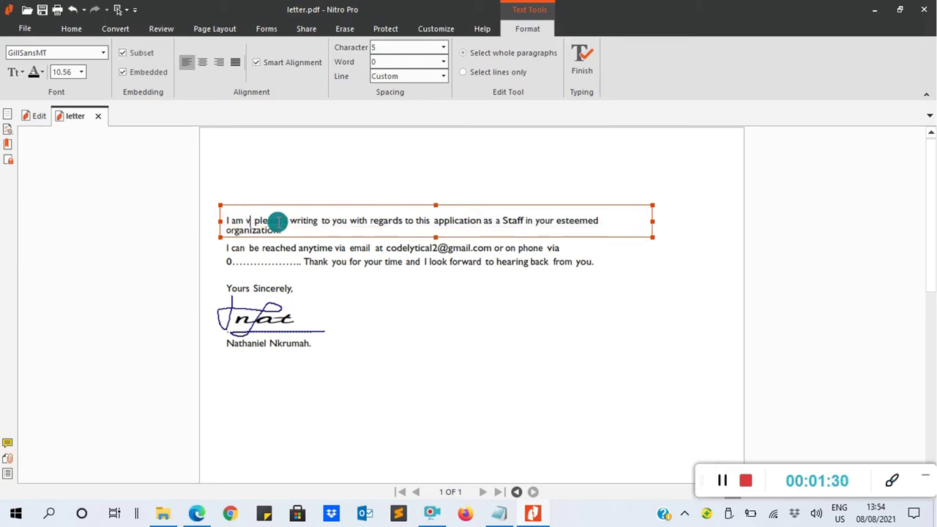
{"action": "type", "text": "er"}
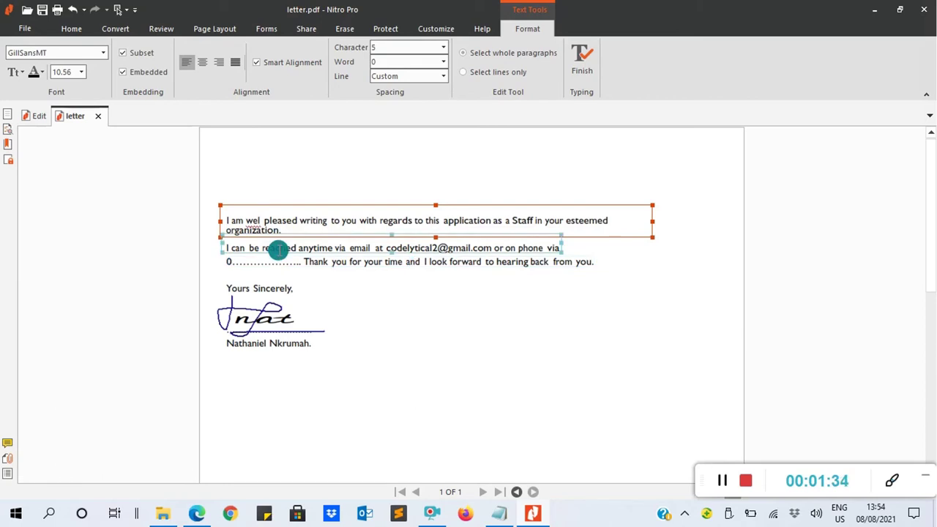
{"action": "type", "text": "l"}
{"action": "left_click", "coordinate": [397, 310]}
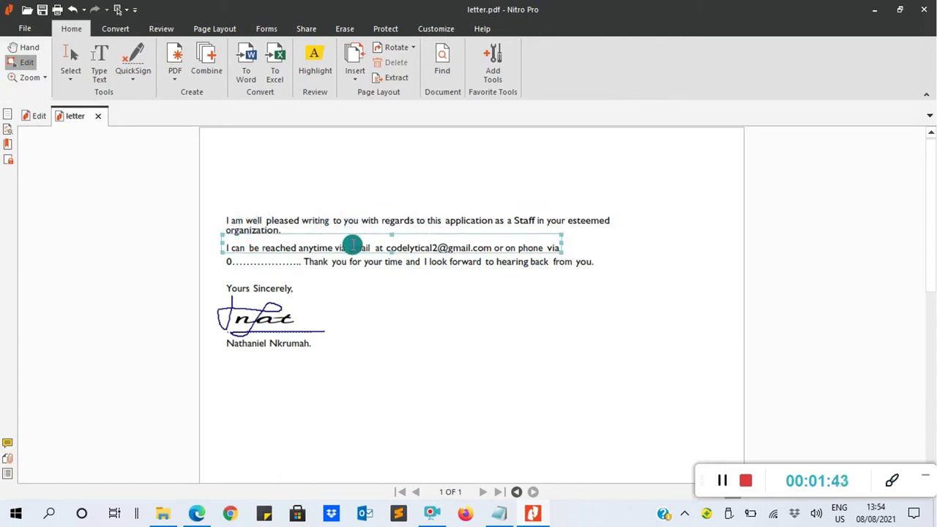
Delete the 0 in front of the dotted phone number placeholder and save the letter.
{"action": "left_click", "coordinate": [237, 262]}
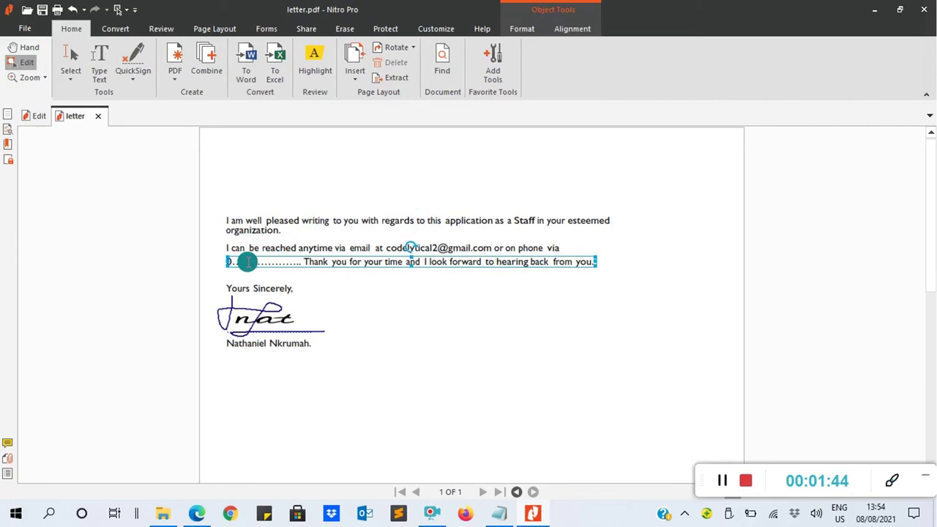
{"action": "left_click", "coordinate": [248, 262]}
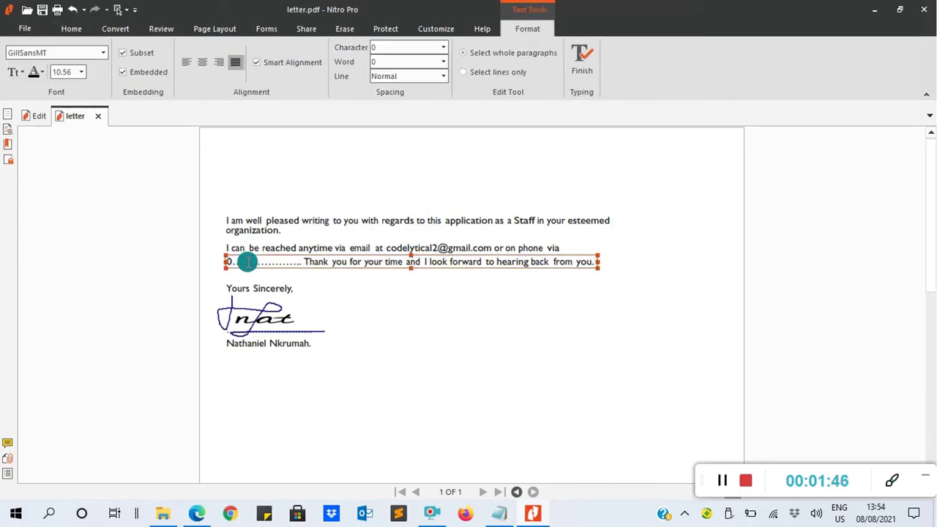
{"action": "key", "text": "BackSpace"}
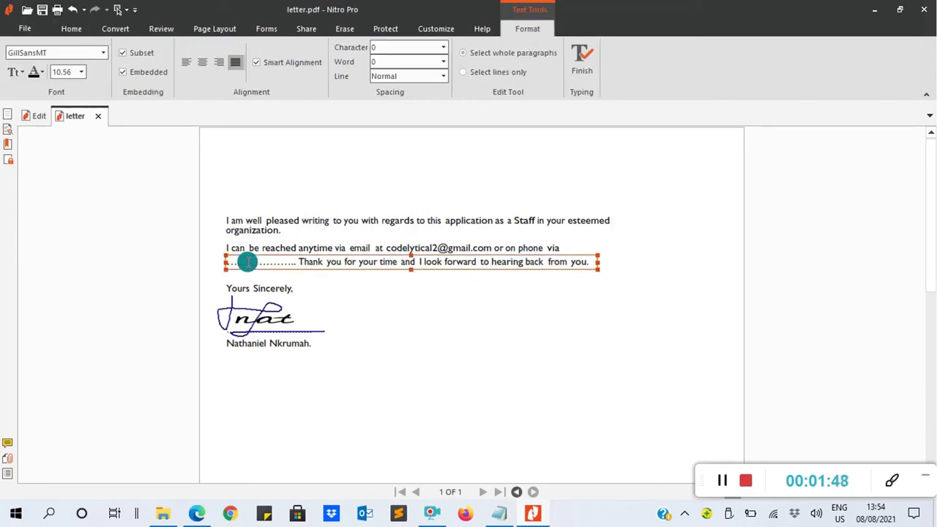
{"action": "left_click", "coordinate": [583, 68]}
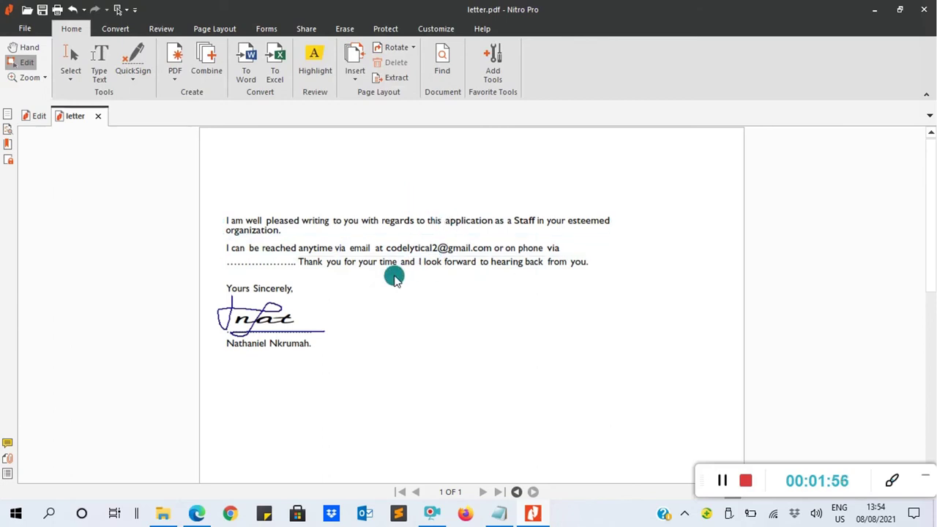
{"action": "left_click", "coordinate": [21, 27]}
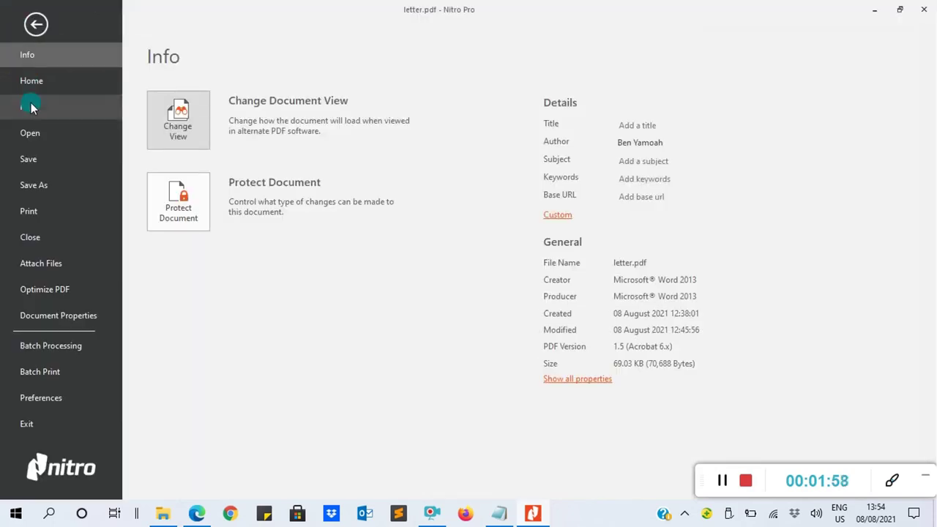
{"action": "left_click", "coordinate": [34, 159]}
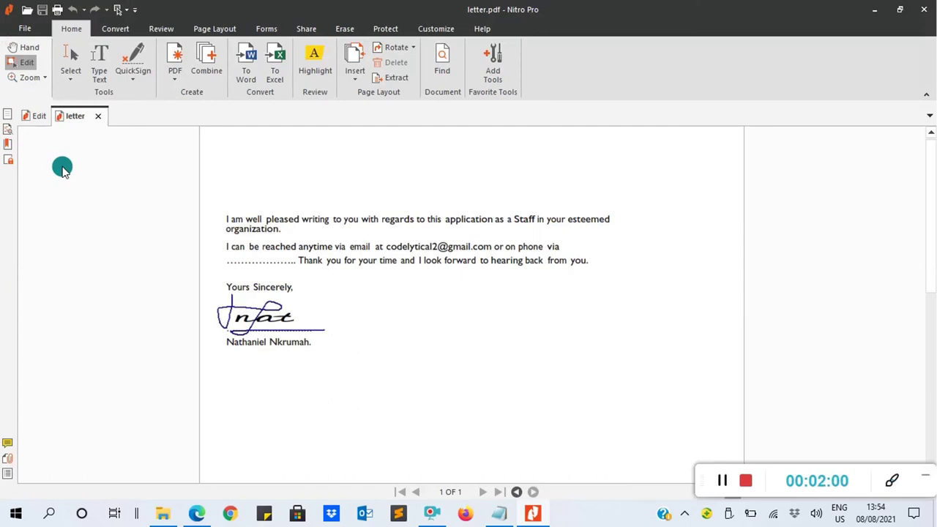
{"action": "left_click", "coordinate": [260, 281]}
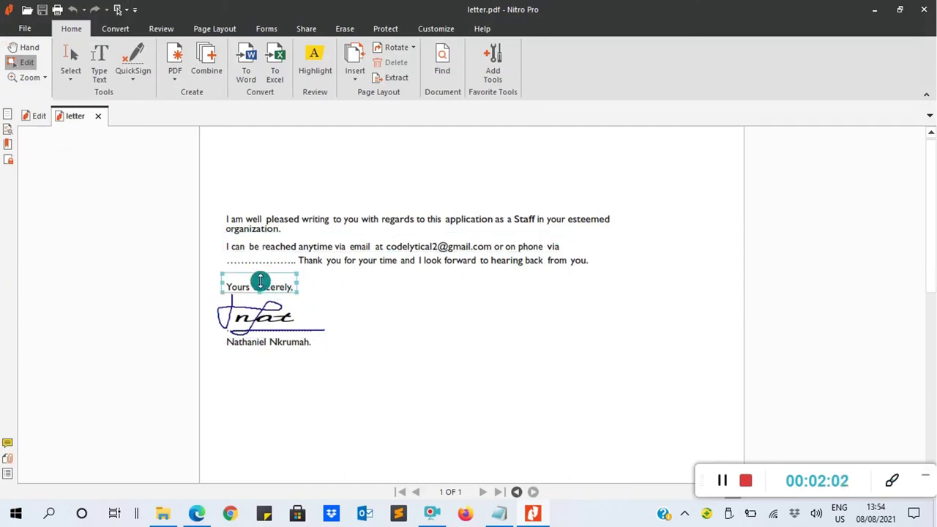
{"action": "mouse_move", "coordinate": [933, 224]}
{"action": "left_mouse_down"}
{"action": "mouse_move", "coordinate": [933, 329]}
{"action": "mouse_move", "coordinate": [931, 235]}
{"action": "left_mouse_up"}
{"action": "left_click", "coordinate": [364, 232]}
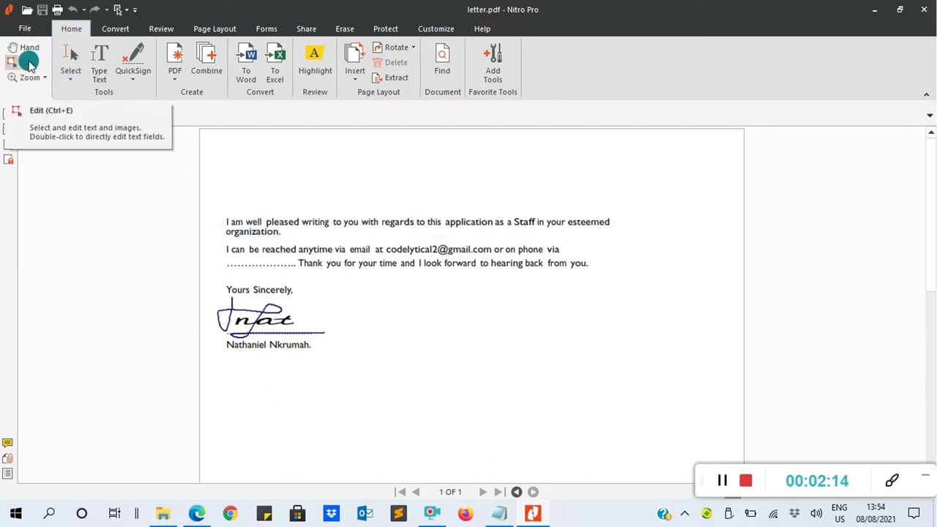
{"action": "left_click", "coordinate": [29, 65]}
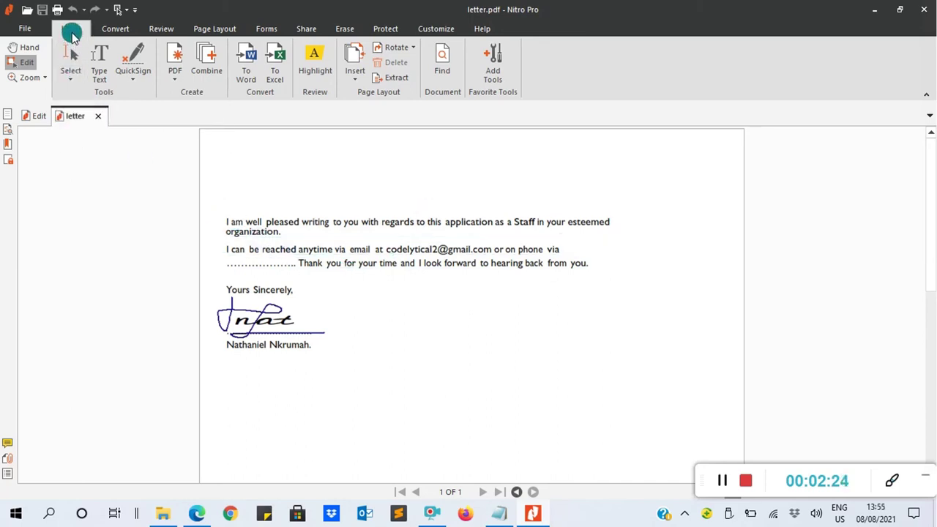
Add the new text "This is codelytical" above the letter's first paragraph with the Type Text tool.
{"action": "left_click", "coordinate": [100, 69]}
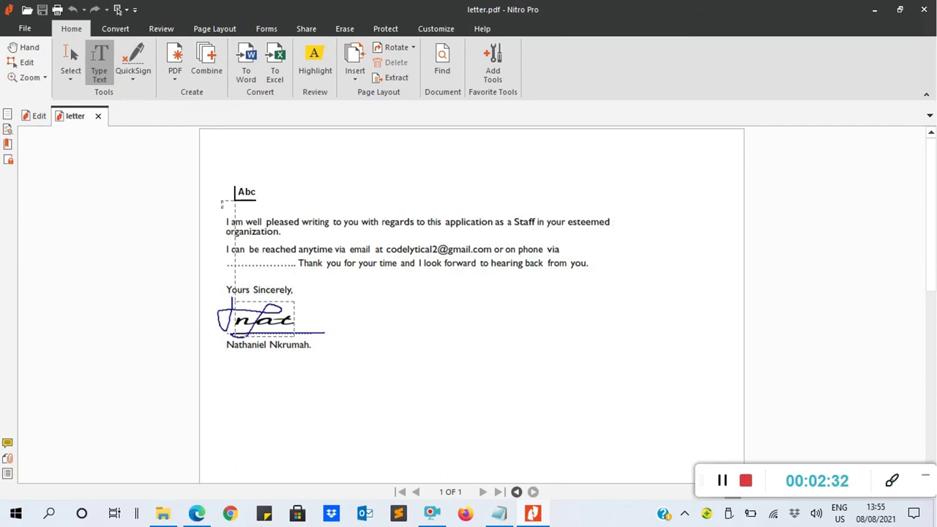
{"action": "left_click", "coordinate": [239, 197]}
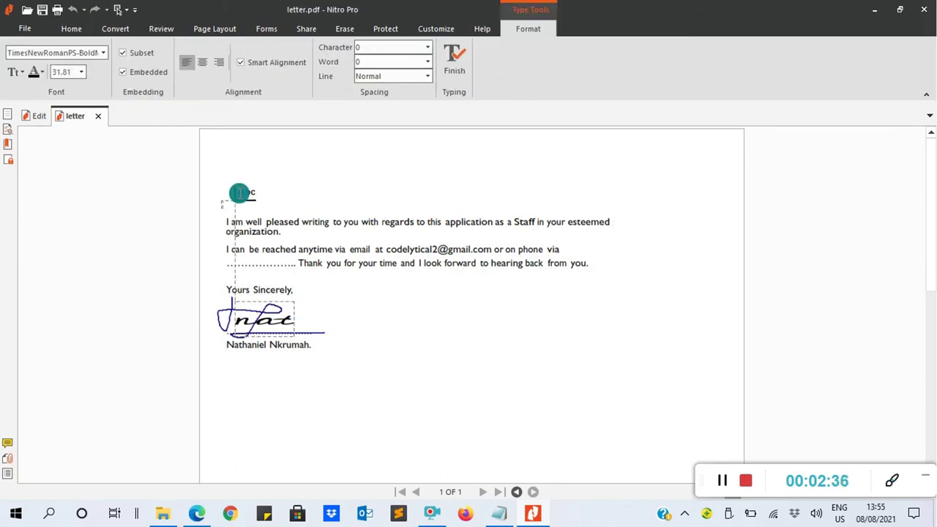
{"action": "type", "text": "This is codel"}
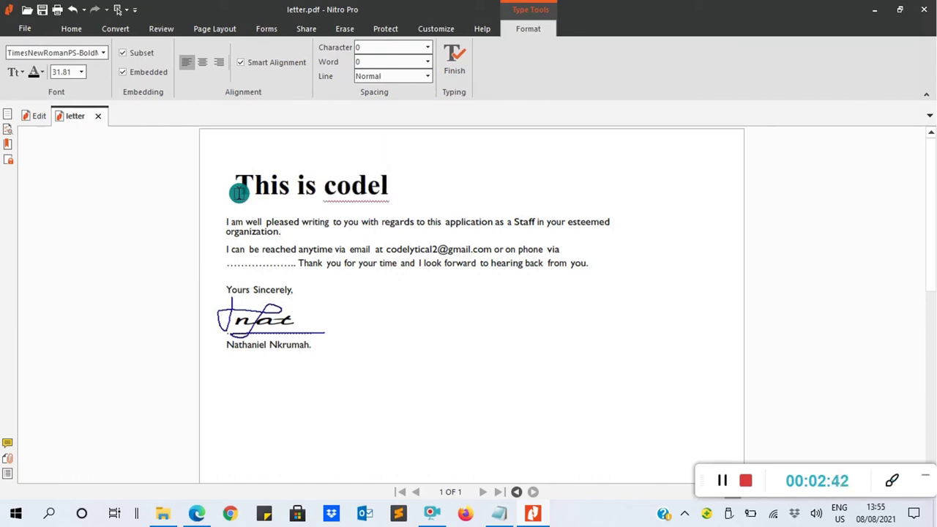
{"action": "type", "text": "ytical"}
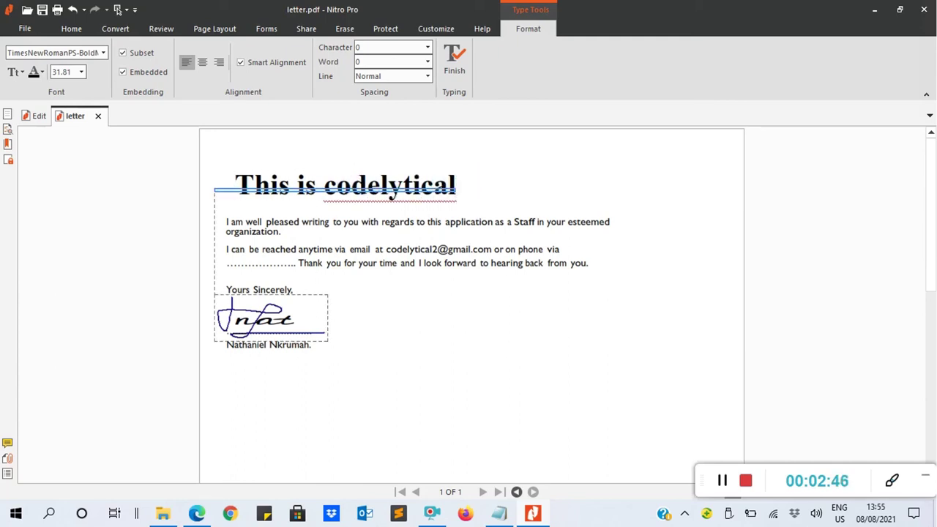
Set the font size of the whole "This is codelytical" line to 10.
{"action": "left_click", "coordinate": [241, 180]}
{"action": "left_click", "coordinate": [241, 180]}
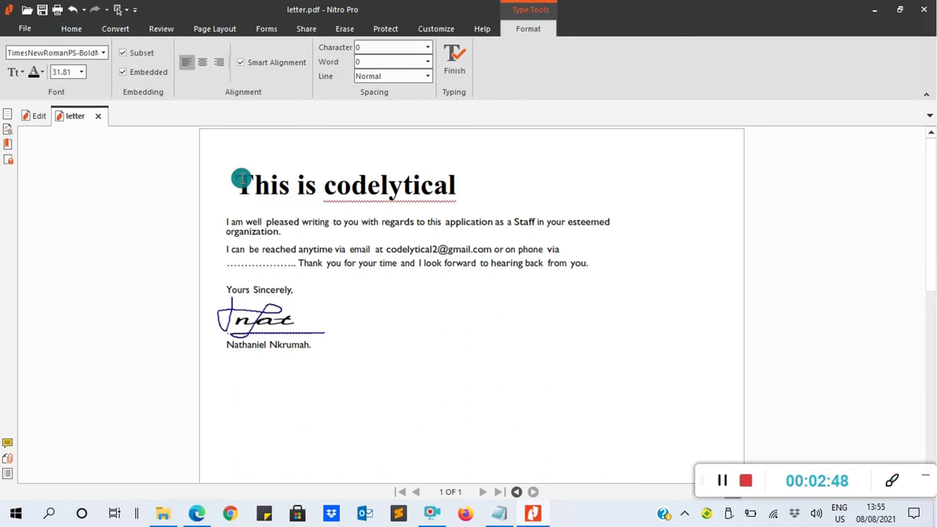
{"action": "left_click_drag", "start_coordinate": [241, 181], "coordinate": [456, 186]}
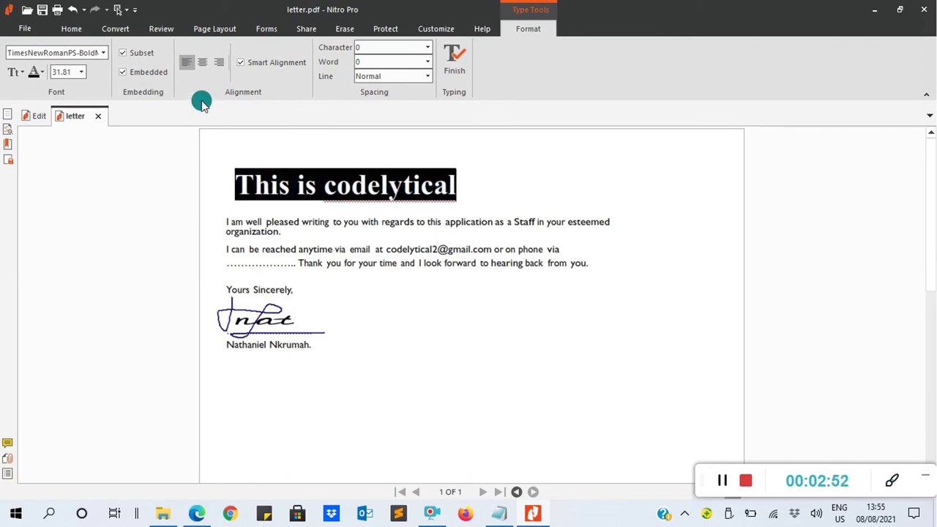
{"action": "left_click", "coordinate": [80, 72]}
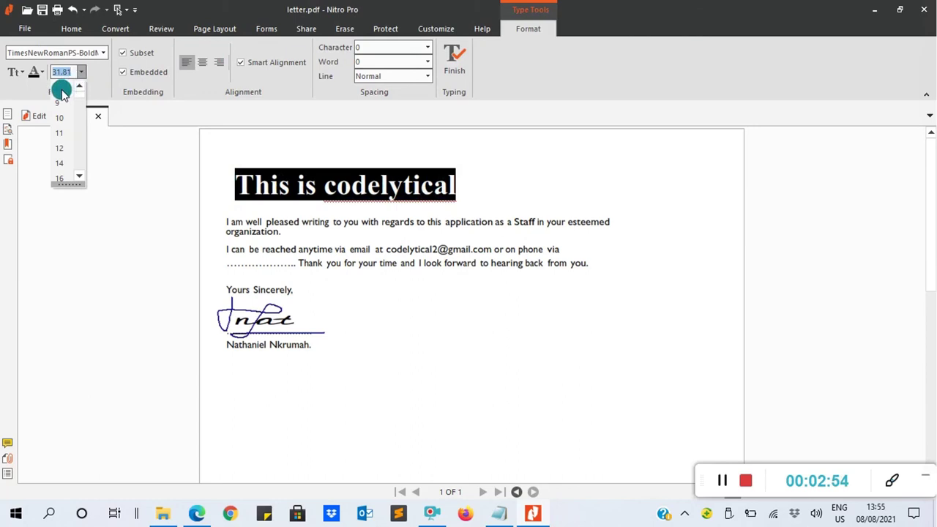
{"action": "left_click", "coordinate": [60, 88]}
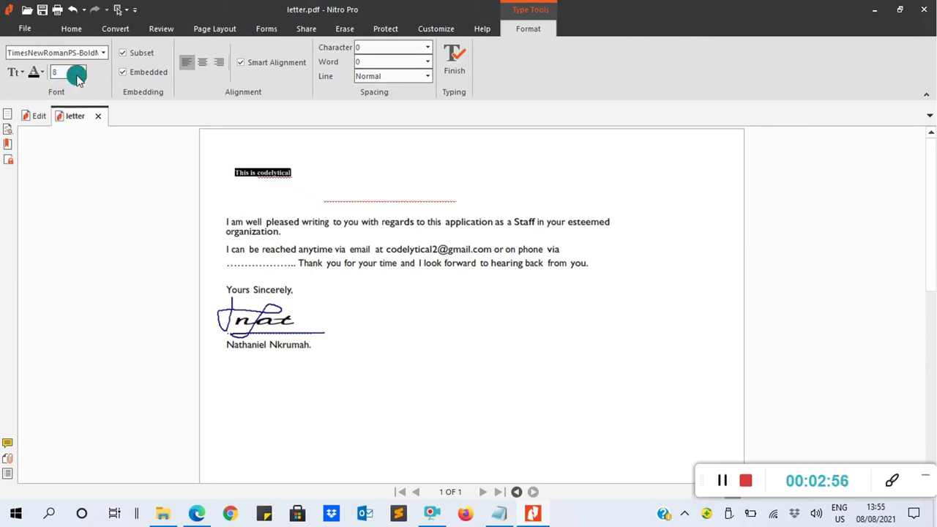
{"action": "left_click", "coordinate": [79, 72]}
{"action": "left_click", "coordinate": [66, 121]}
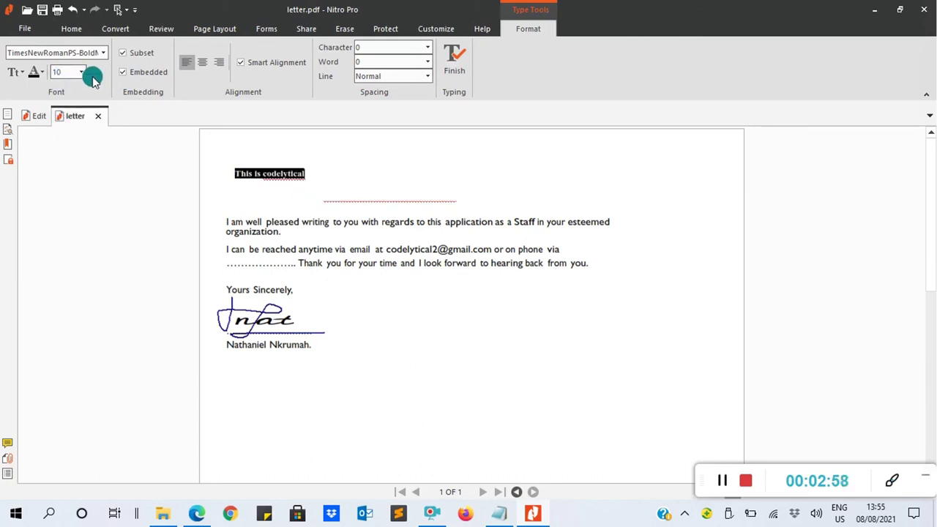
Change the "This is codelytical" line's font to Trebuchet-BoldItalic, finish typing and save the letter.
{"action": "left_click", "coordinate": [100, 53]}
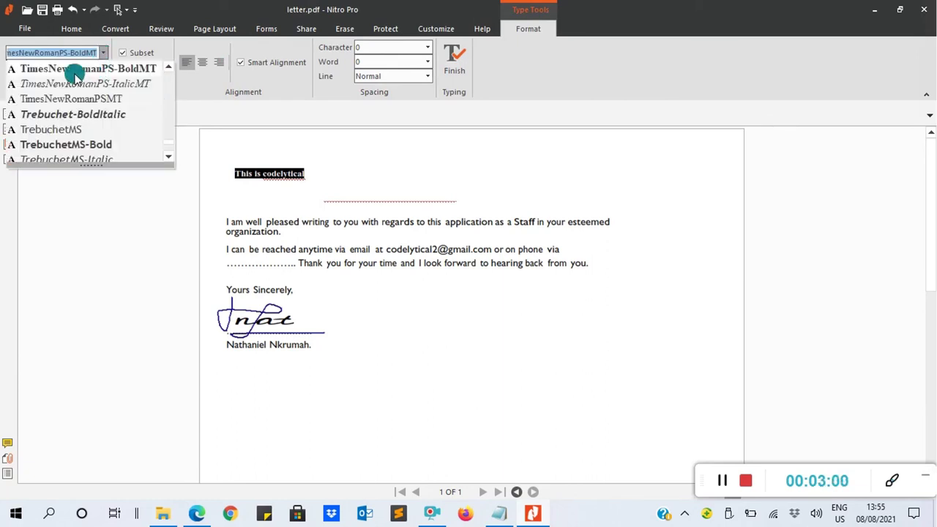
{"action": "left_click", "coordinate": [70, 118]}
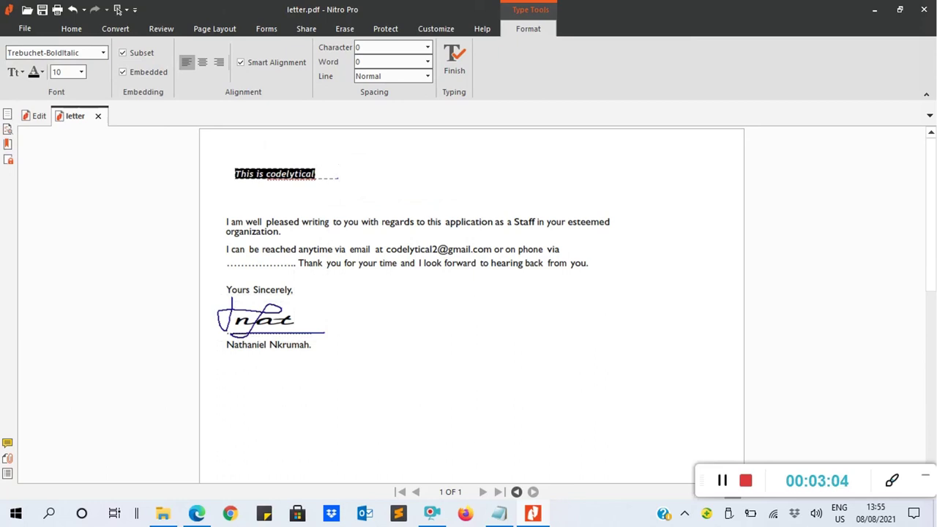
{"action": "left_click", "coordinate": [338, 173]}
{"action": "left_click", "coordinate": [453, 63]}
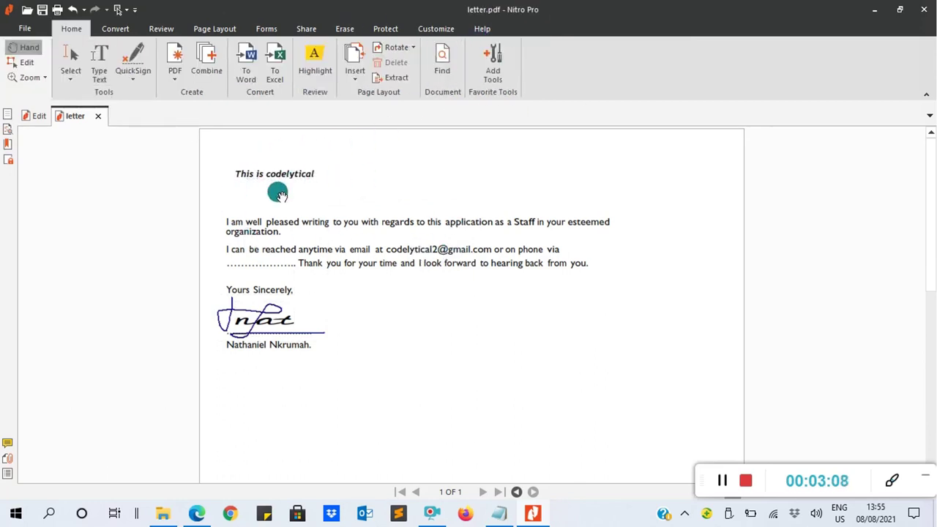
{"action": "left_click", "coordinate": [25, 28]}
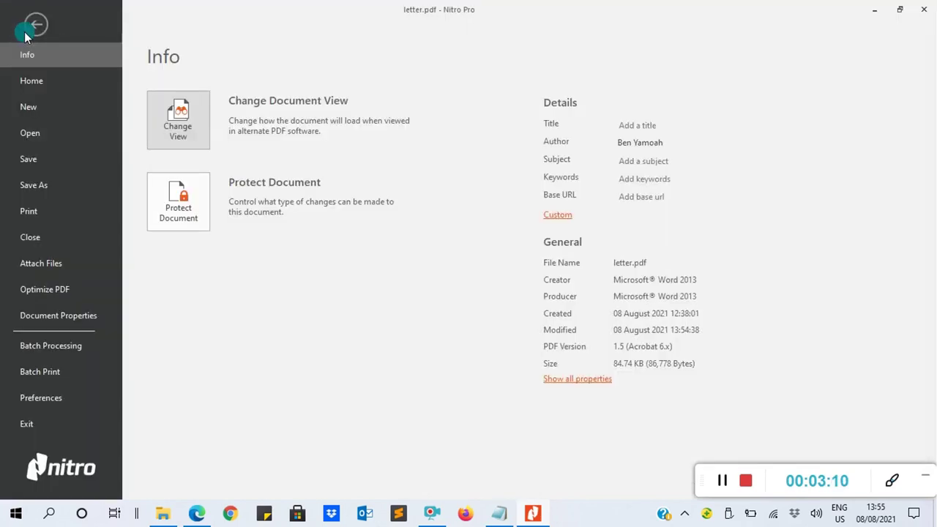
{"action": "left_click", "coordinate": [33, 158]}
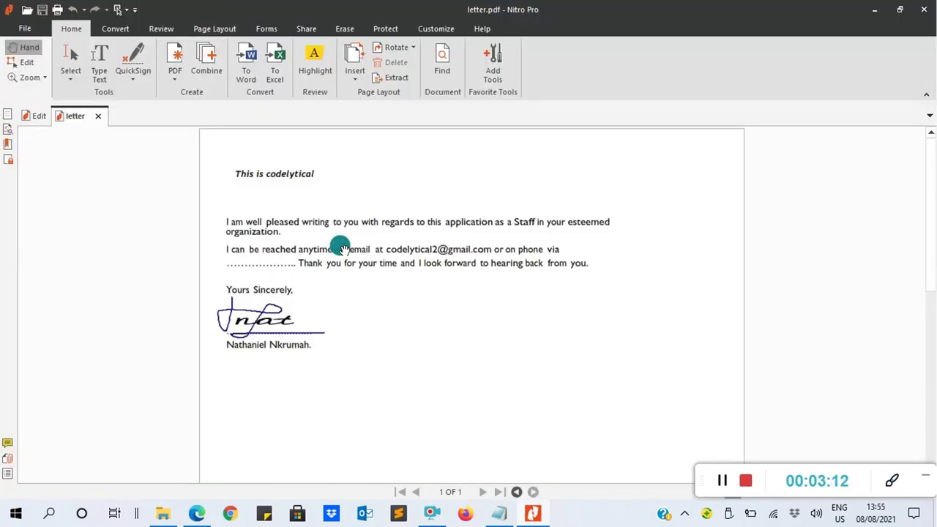